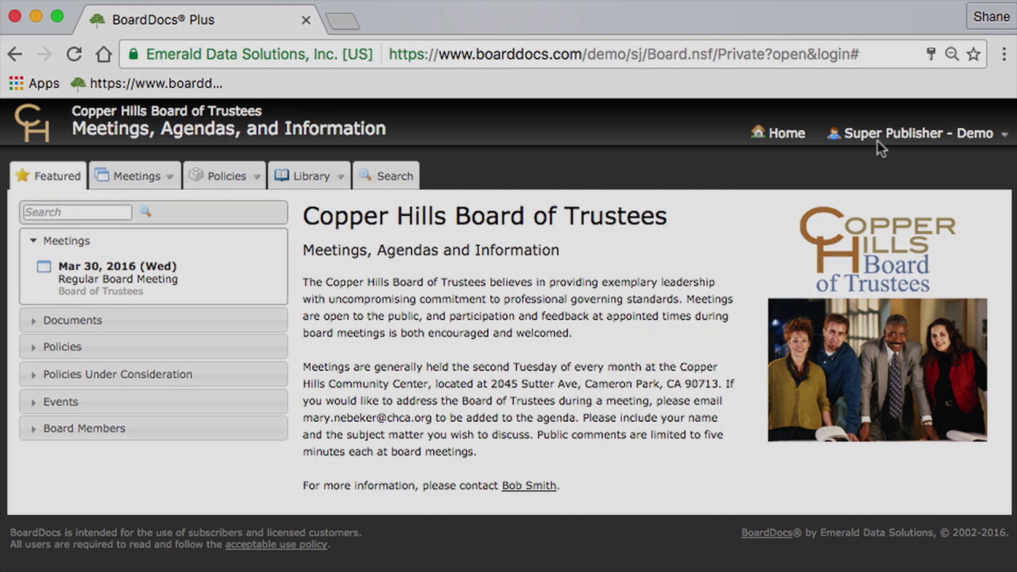
Step: Open the BoardDocs management options, view the board and committee settings, and return to the global settings
{"action": "left_click", "coordinate": [1004, 135]}
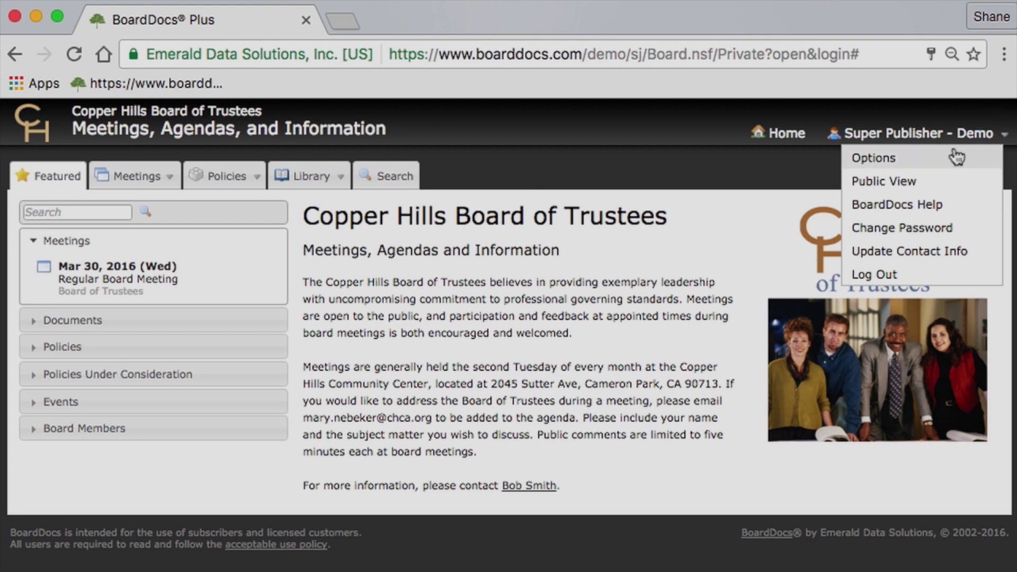
{"action": "left_click", "coordinate": [908, 158]}
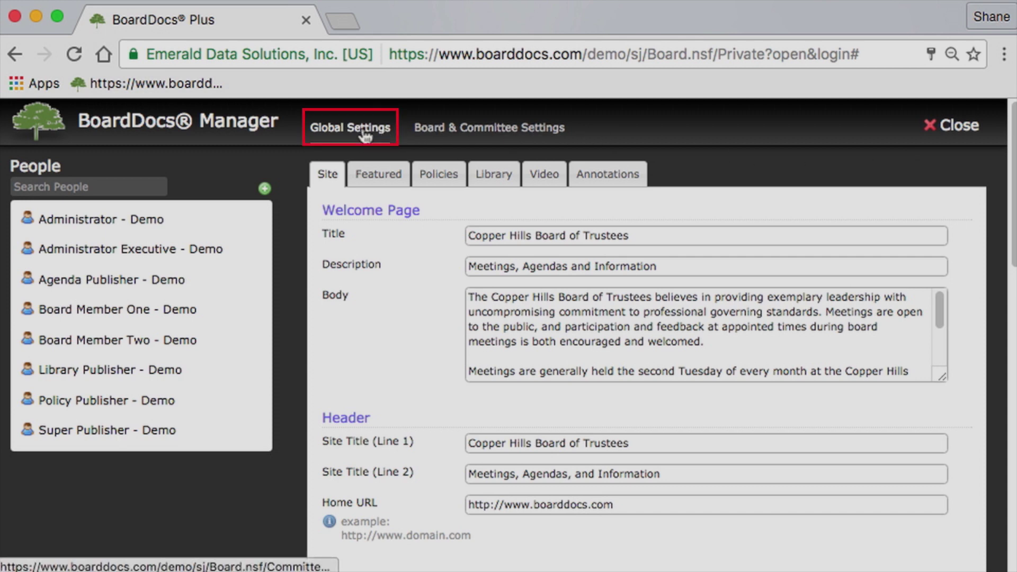
{"action": "left_click", "coordinate": [482, 132]}
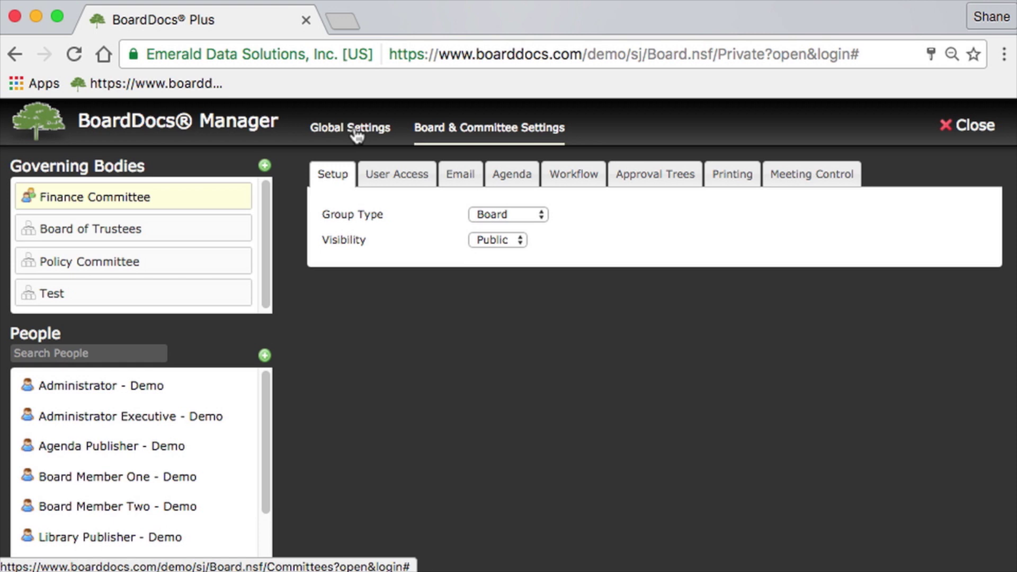
{"action": "left_click", "coordinate": [356, 132]}
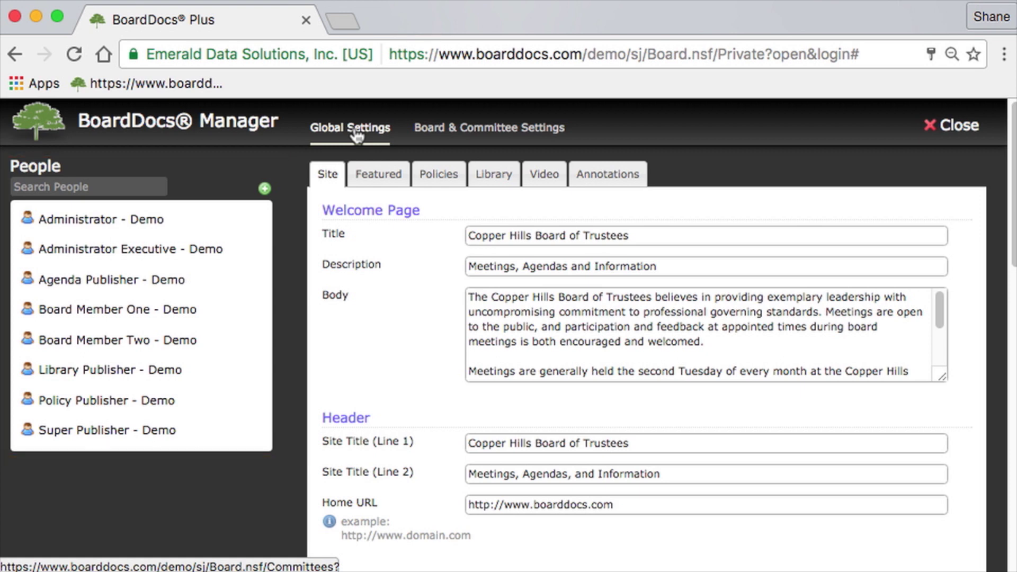
Step: View the blank new-person form and the Administrator Executive - Demo record with its available actions, leaving everything unsaved
{"action": "left_click", "coordinate": [265, 189]}
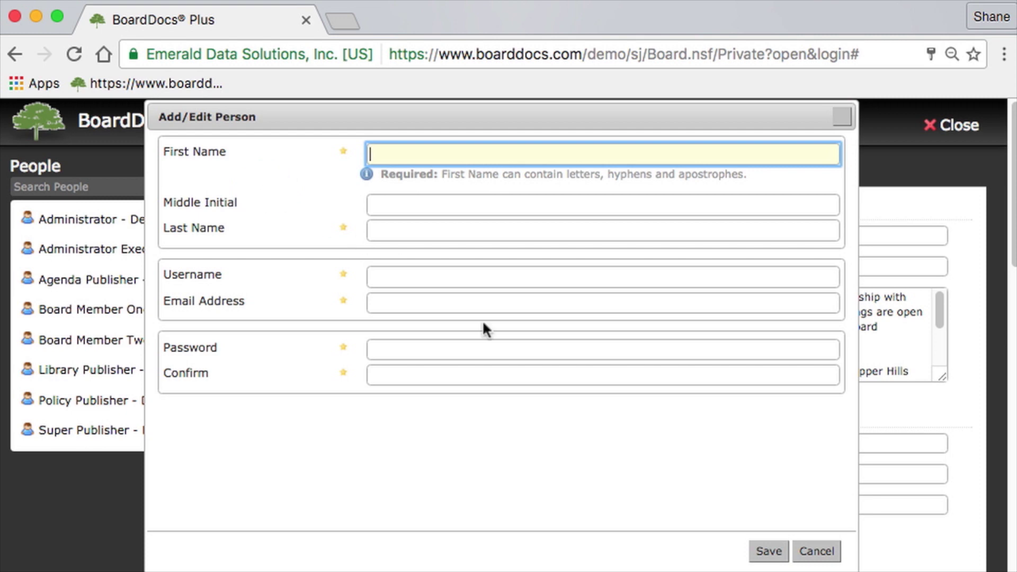
{"action": "left_click", "coordinate": [809, 553]}
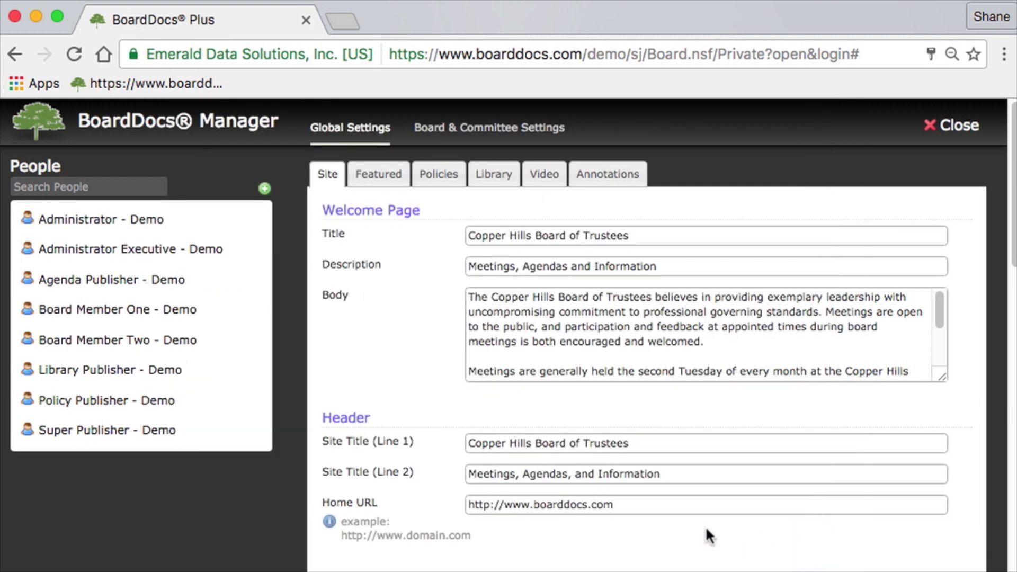
{"action": "right_click", "coordinate": [141, 258]}
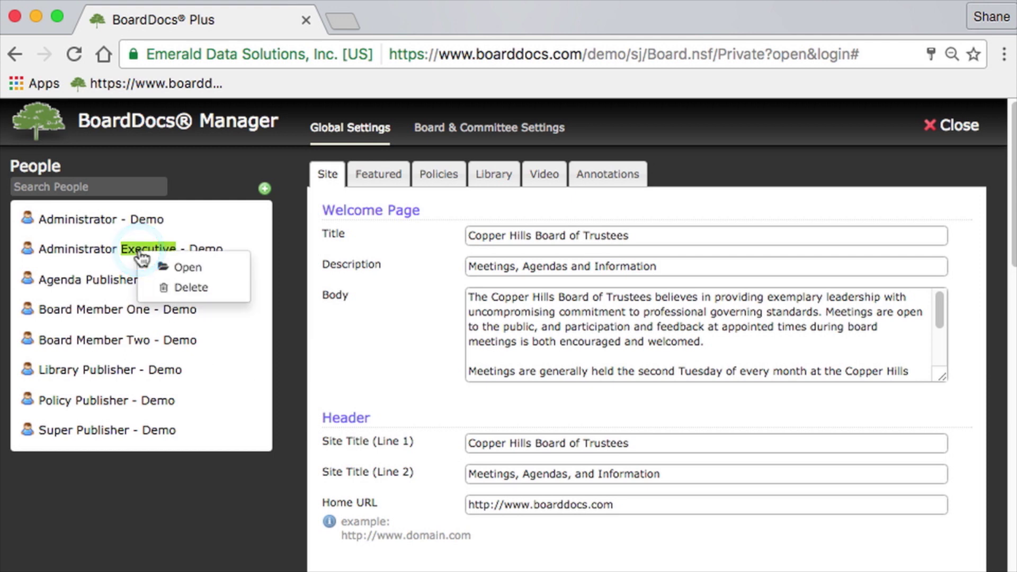
{"action": "left_click", "coordinate": [187, 268]}
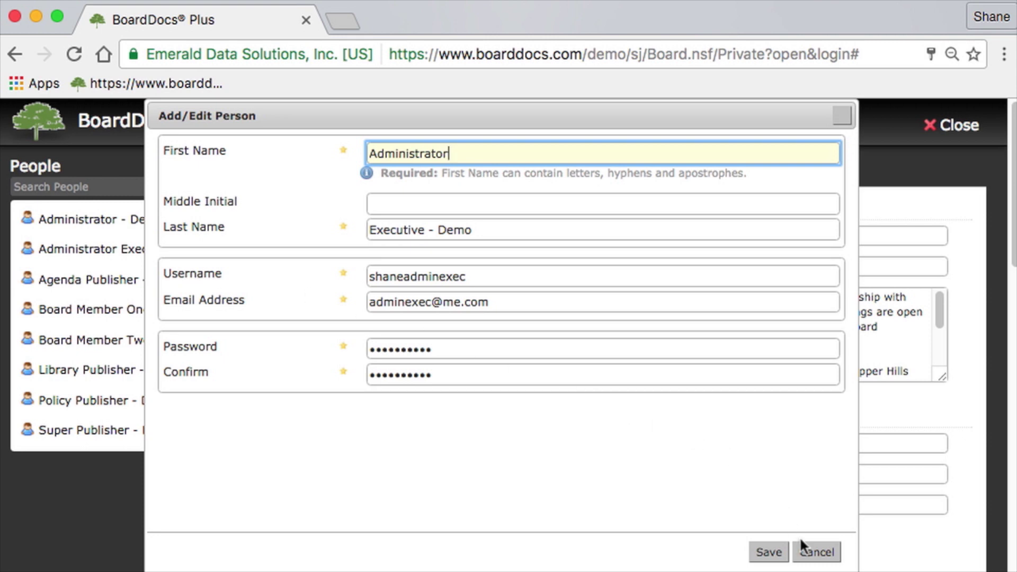
{"action": "left_click", "coordinate": [809, 552]}
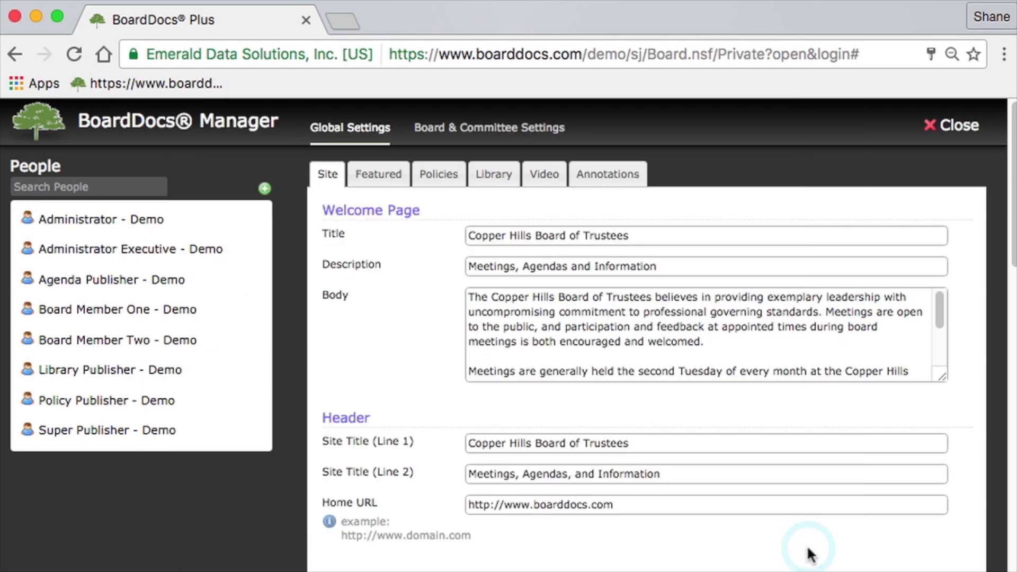
{"action": "right_click", "coordinate": [129, 258]}
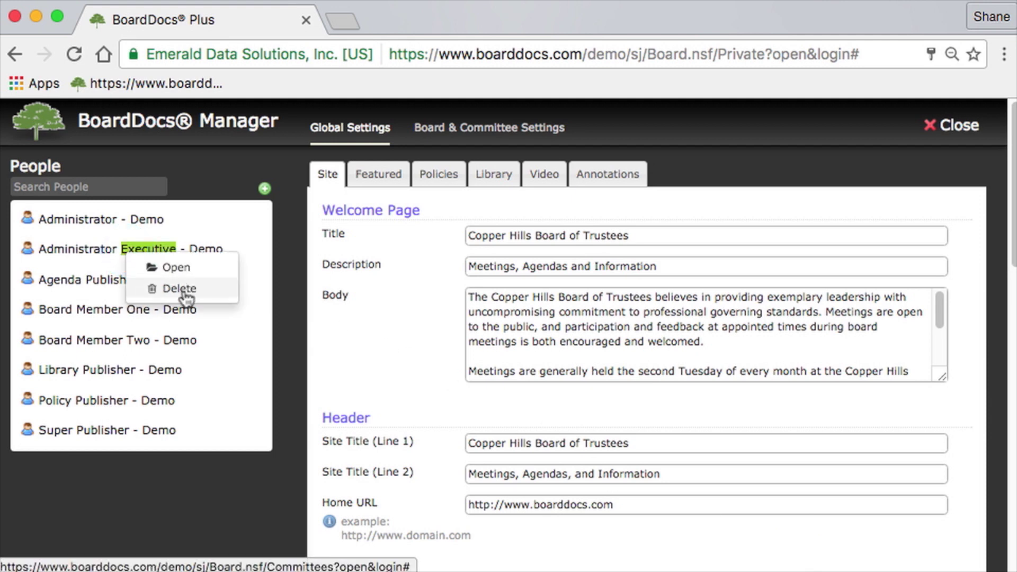
{"action": "left_click", "coordinate": [192, 178]}
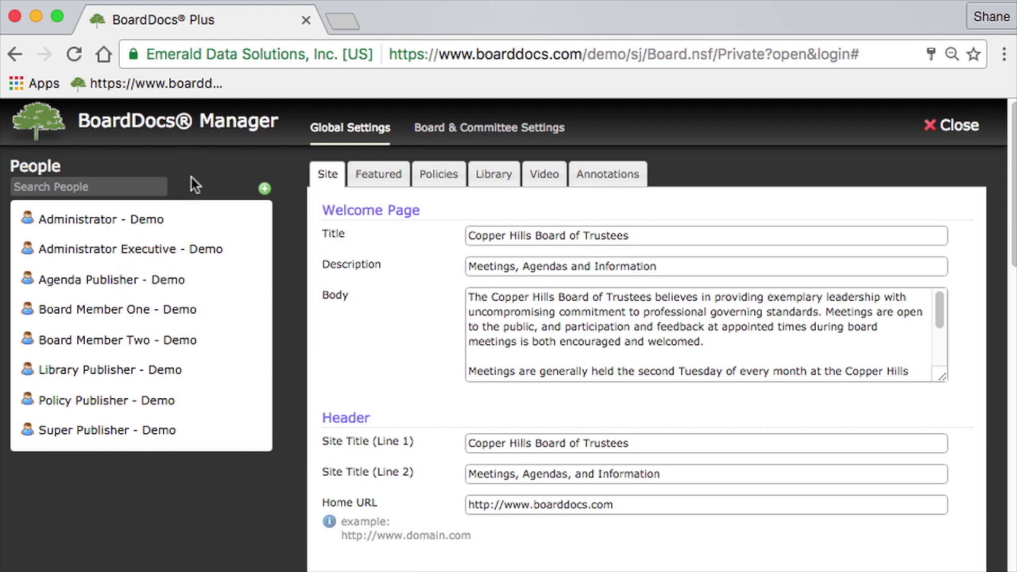
Step: Add Administrator Executive - Demo to the Finance Committee's Publishers in the user access settings and save
{"action": "left_click", "coordinate": [459, 136]}
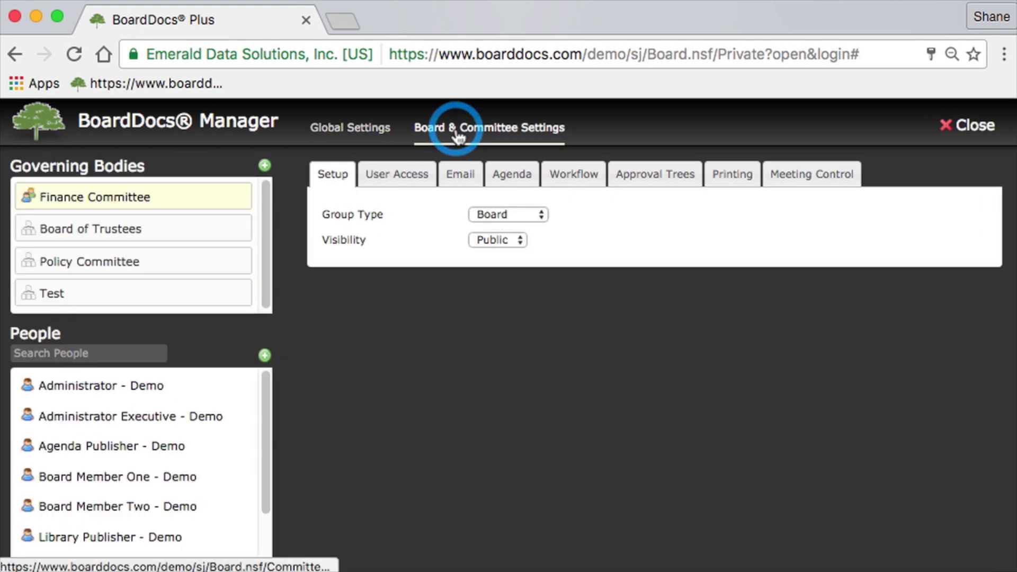
{"action": "left_click", "coordinate": [403, 180]}
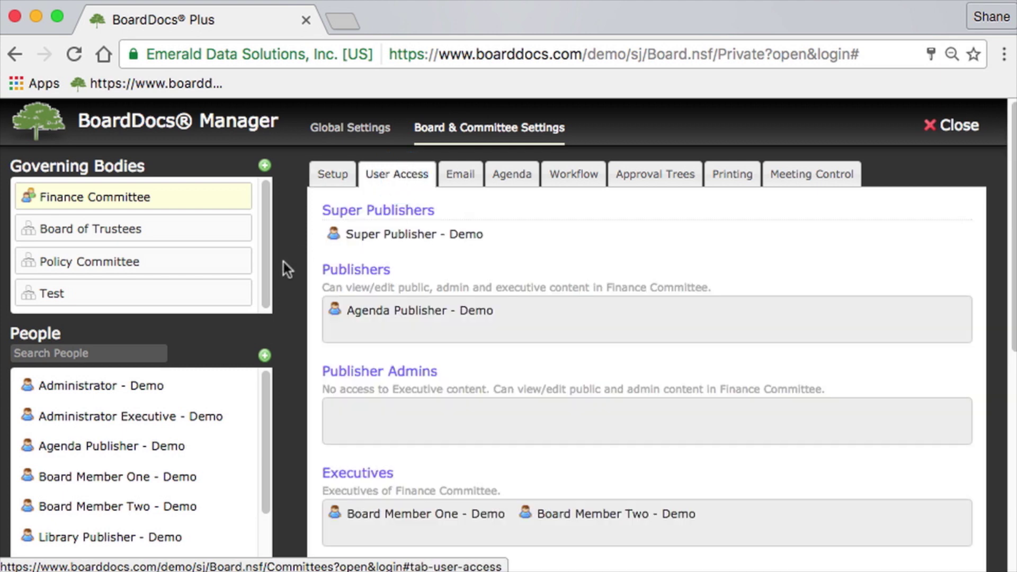
{"action": "left_click", "coordinate": [154, 424]}
{"action": "left_click_drag", "start_coordinate": [154, 424], "coordinate": [561, 332]}
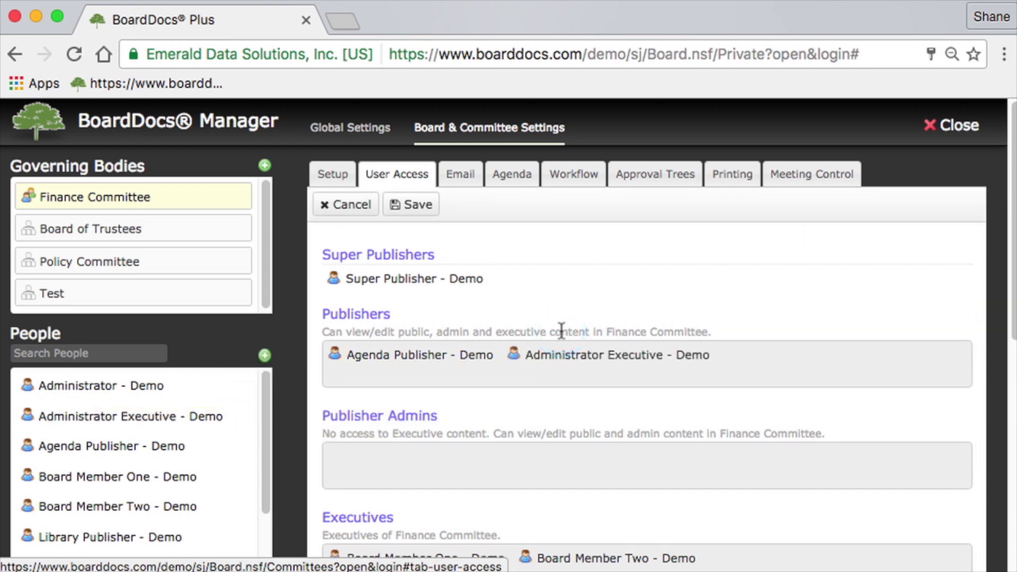
{"action": "left_click", "coordinate": [424, 209]}
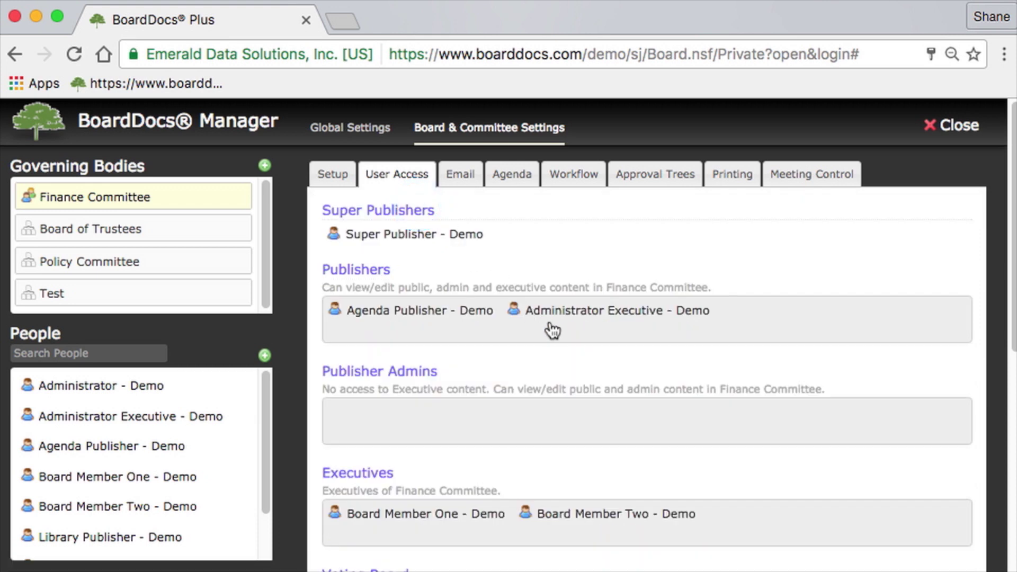
Step: Remove Administrator Executive - Demo from the Finance Committee's Publishers and save the user access
{"action": "left_click_drag", "start_coordinate": [555, 324], "coordinate": [148, 416]}
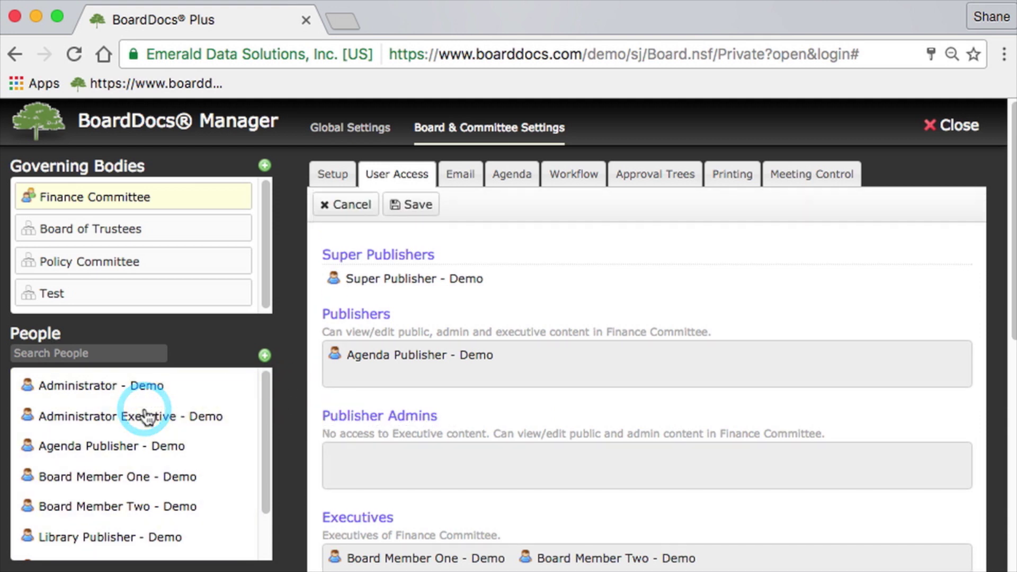
{"action": "left_click", "coordinate": [417, 206]}
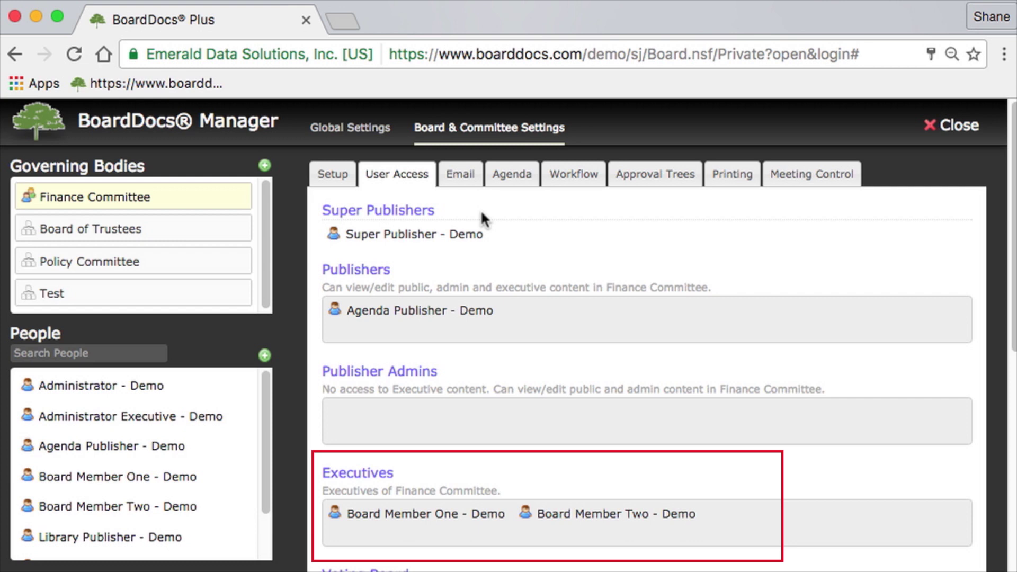
Step: Review the Finance Committee's user access roles from Executives down to Moderators
{"action": "scroll", "coordinate": [482, 208], "scroll_direction": "down", "scroll_amount": 6}
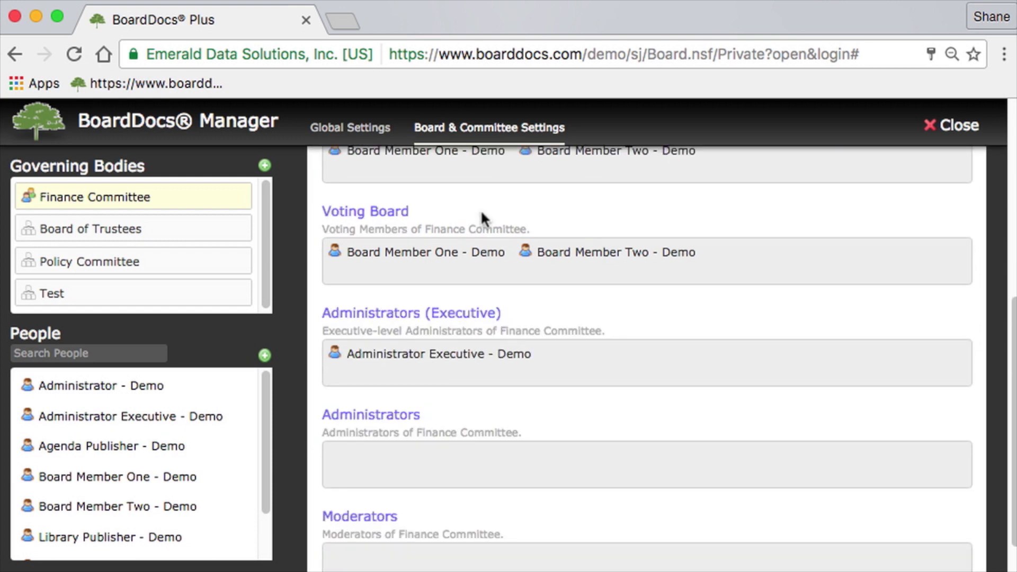
{"action": "scroll", "coordinate": [481, 208], "scroll_direction": "down", "scroll_amount": 1}
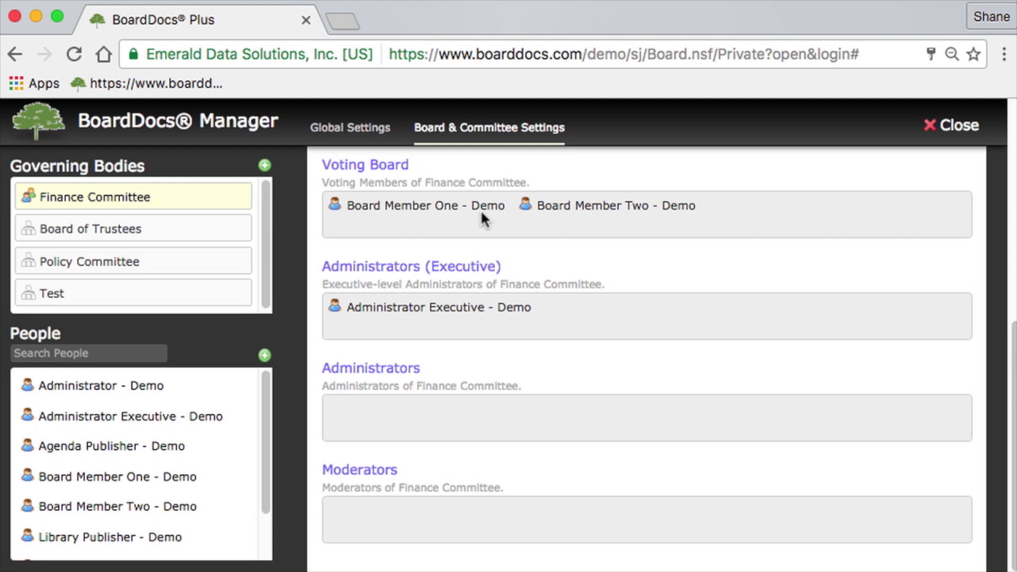
{"action": "scroll", "coordinate": [481, 209], "scroll_direction": "up", "scroll_amount": 8}
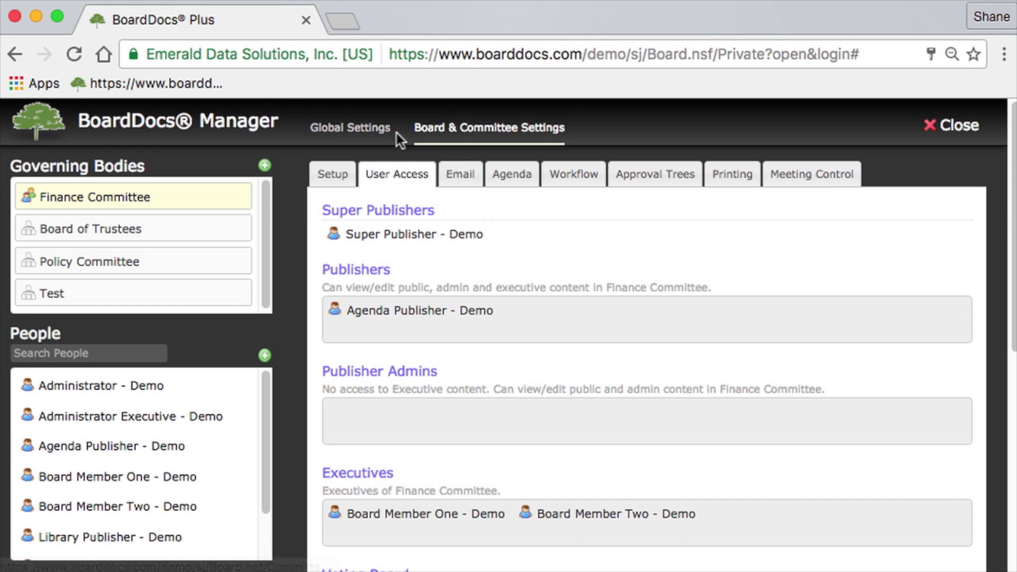
Step: View the site-wide policy settings and the library role assignments in the global settings
{"action": "left_click", "coordinate": [379, 132]}
{"action": "left_click", "coordinate": [436, 171]}
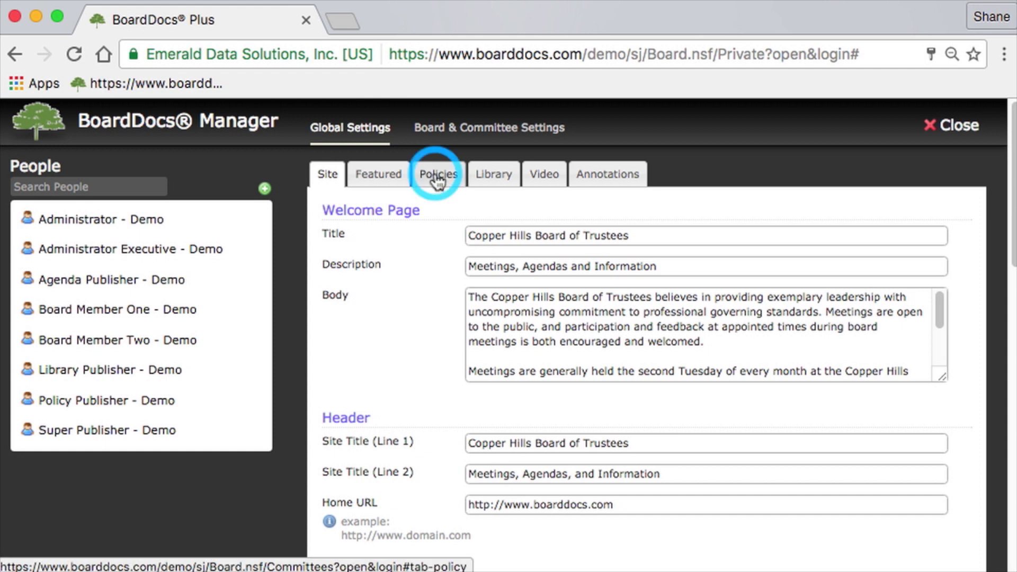
{"action": "left_click", "coordinate": [492, 174]}
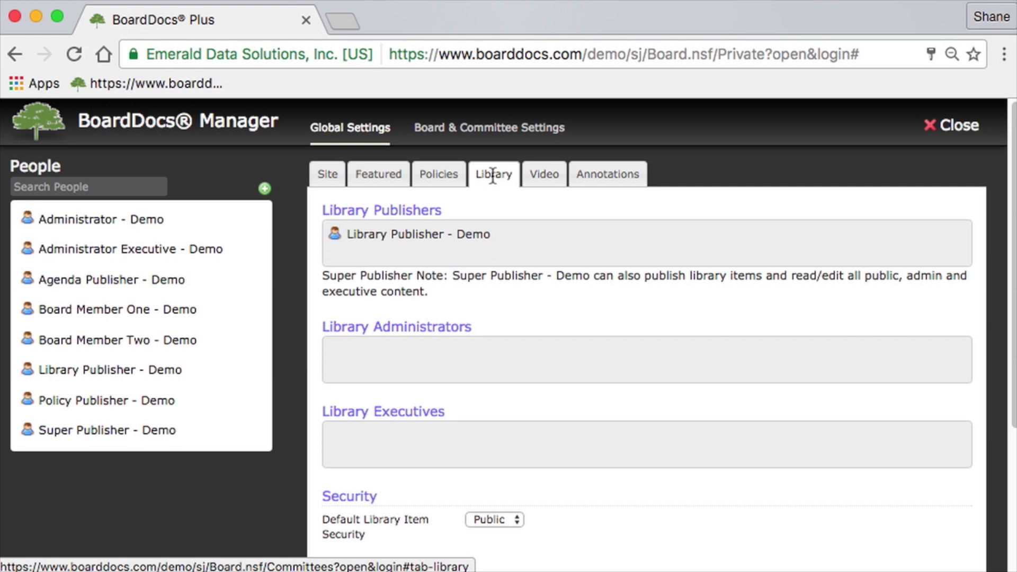
Step: Add a new governing body named Finance in the board and committee settings
{"action": "left_click", "coordinate": [504, 137]}
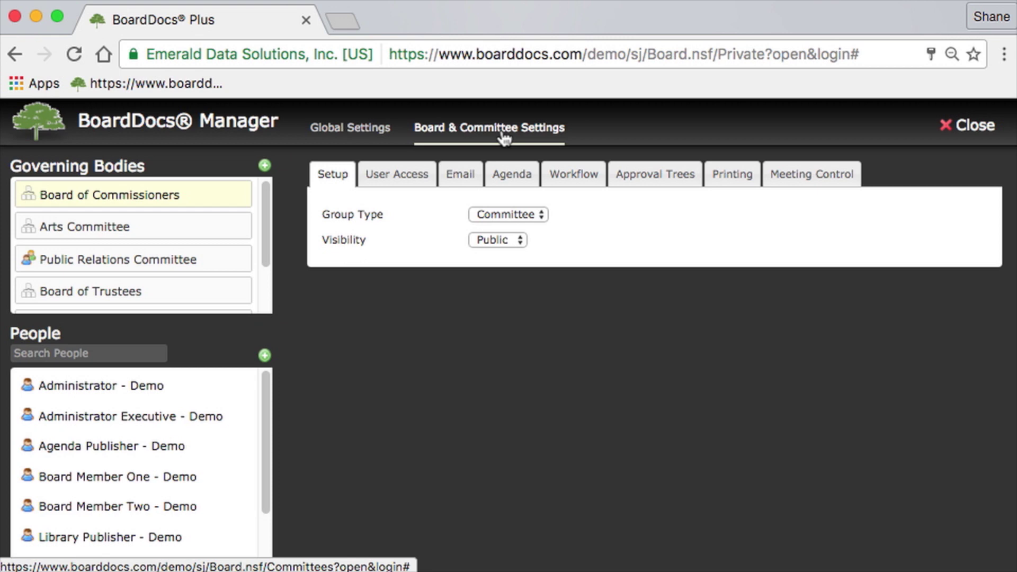
{"action": "left_click", "coordinate": [264, 165]}
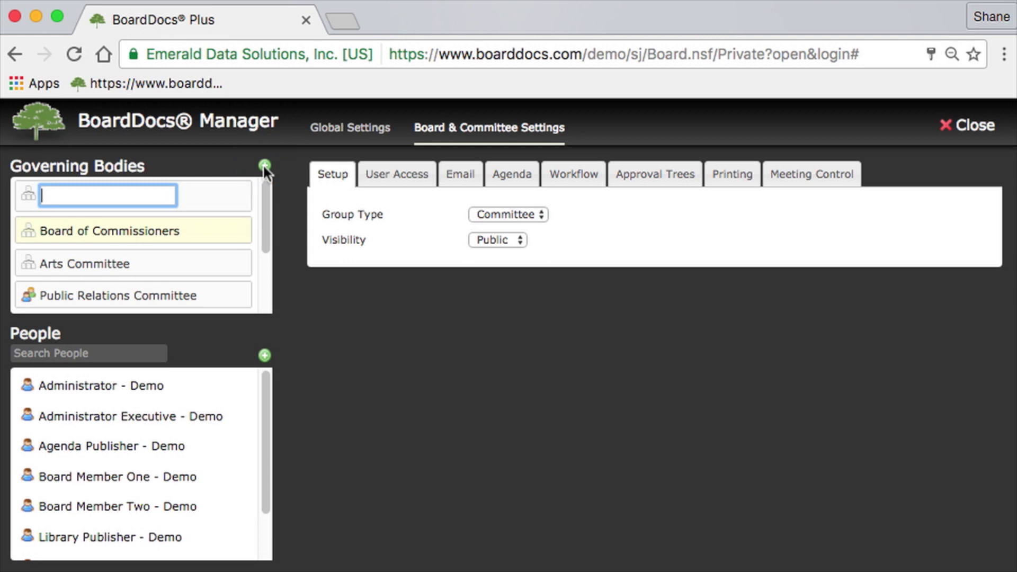
{"action": "type", "text": "Finance"}
{"action": "key", "text": "Return"}
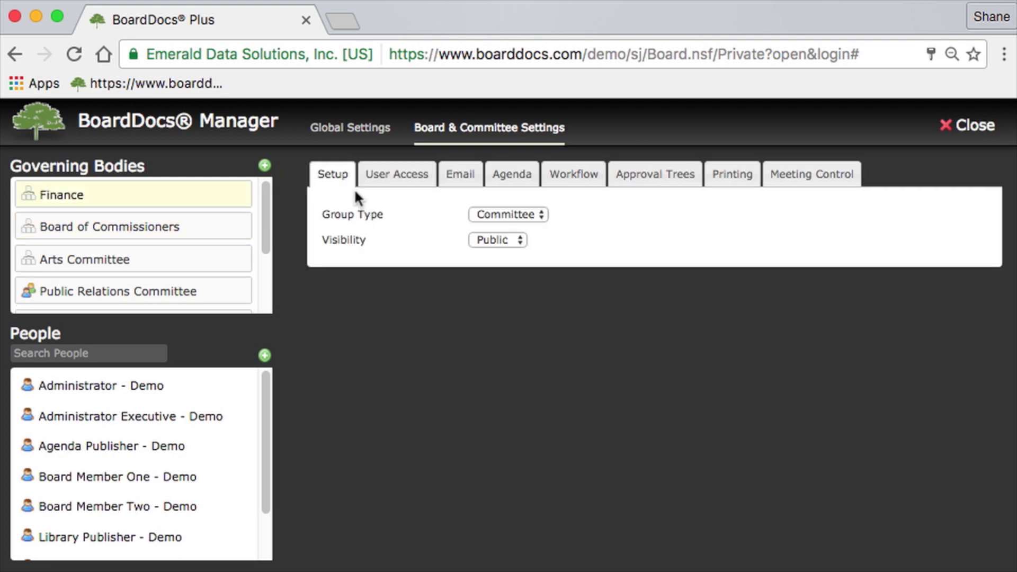
Step: Keep the Finance body's group type as Committee, set its visibility to Private, and save the setup
{"action": "left_click", "coordinate": [545, 214]}
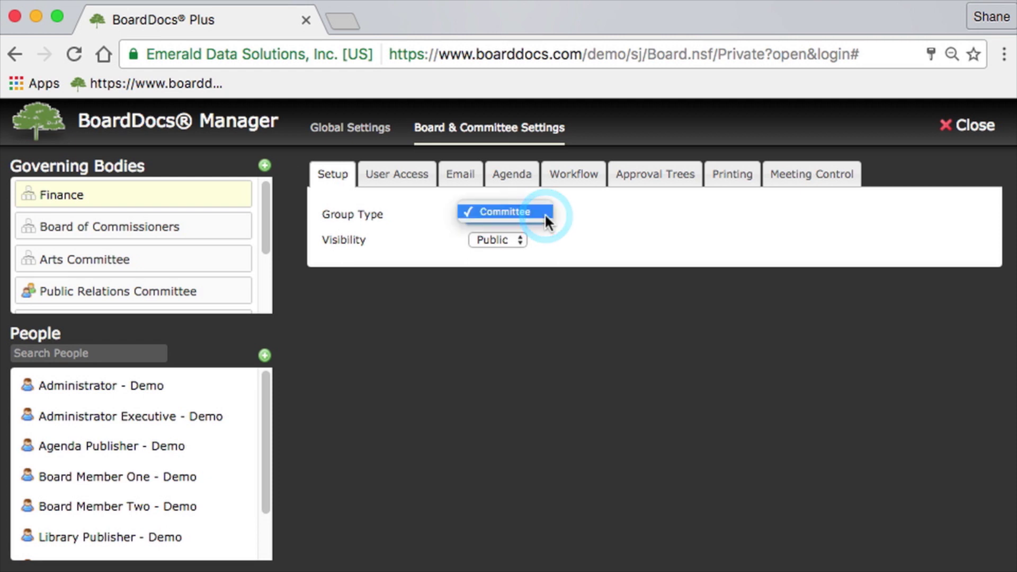
{"action": "left_click", "coordinate": [516, 239]}
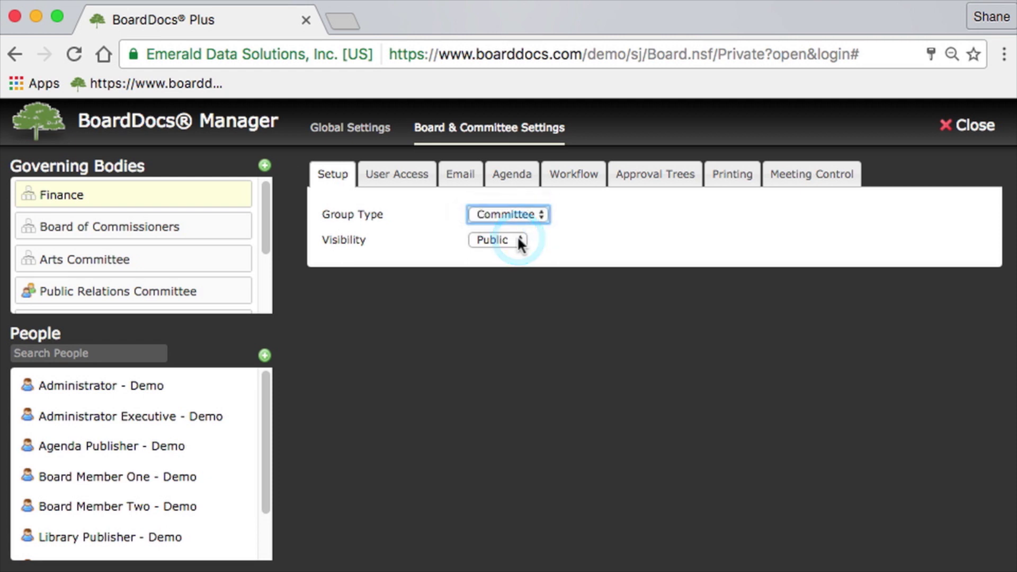
{"action": "left_click", "coordinate": [517, 240]}
{"action": "left_click", "coordinate": [514, 249]}
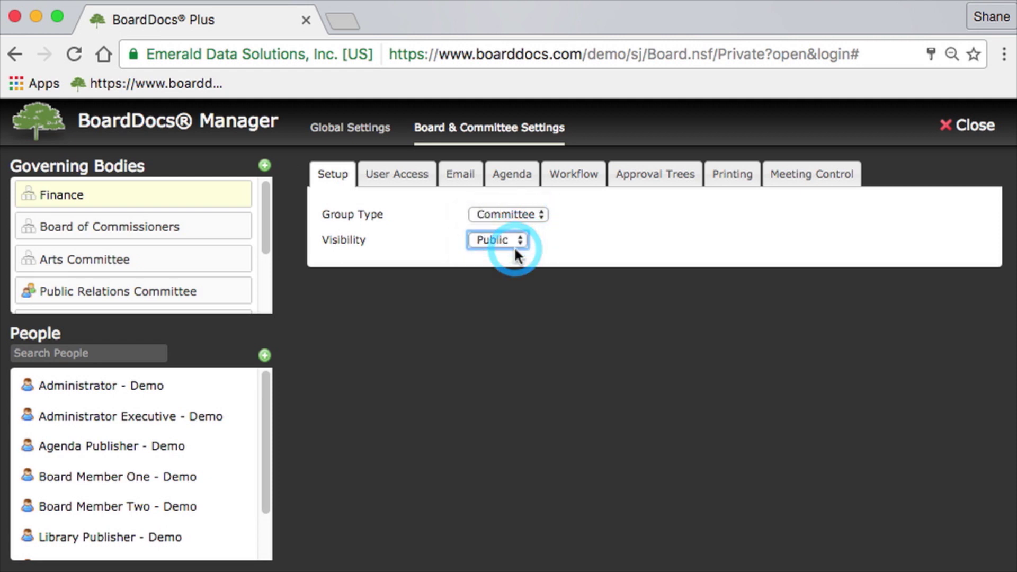
{"action": "left_click", "coordinate": [419, 204]}
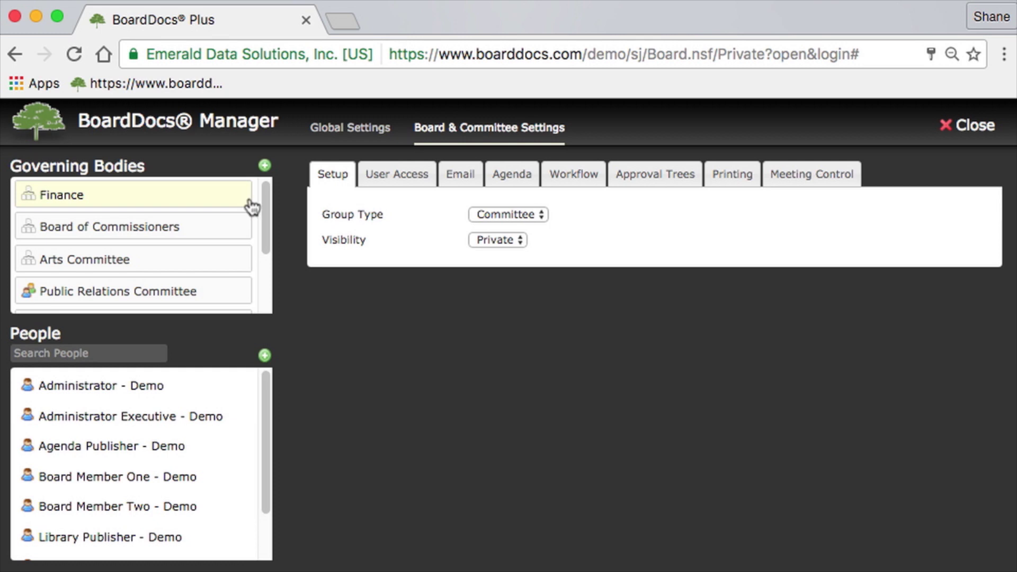
Step: Rename the Finance governing body as Finance Committee
{"action": "right_click", "coordinate": [218, 197]}
{"action": "left_click", "coordinate": [264, 230]}
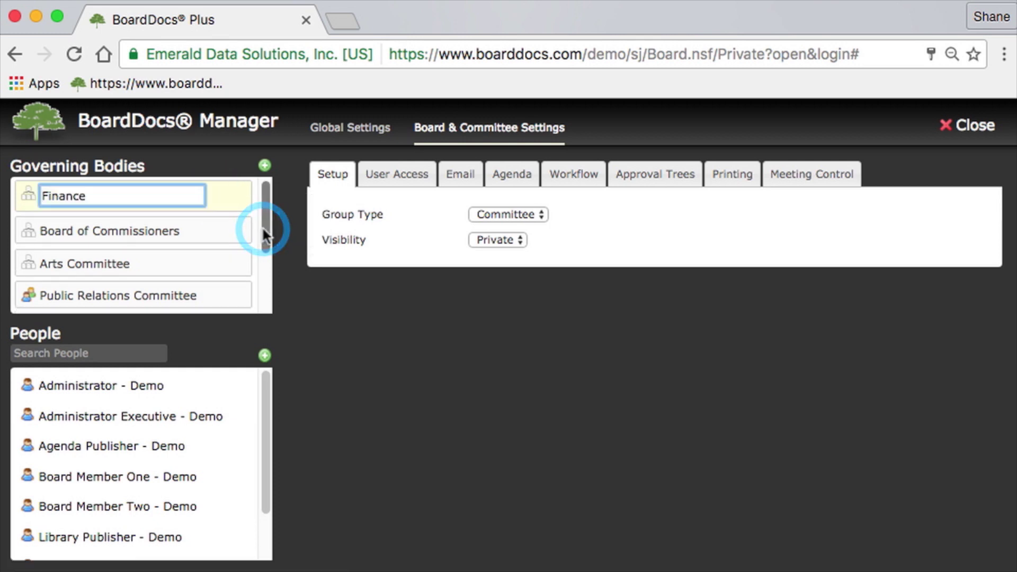
{"action": "left_click", "coordinate": [108, 199]}
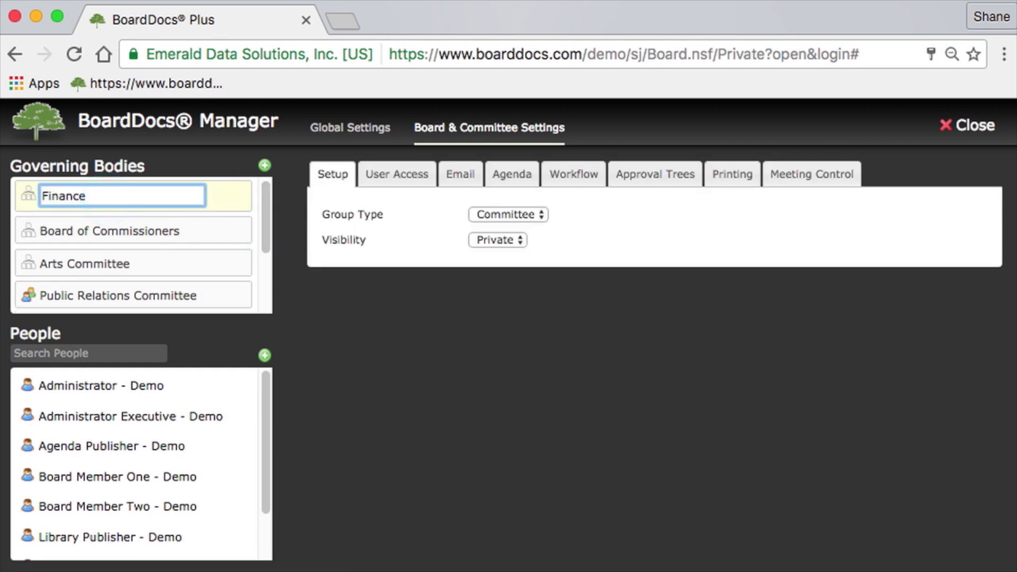
{"action": "type", "text": "Committee"}
{"action": "key", "text": "Return"}
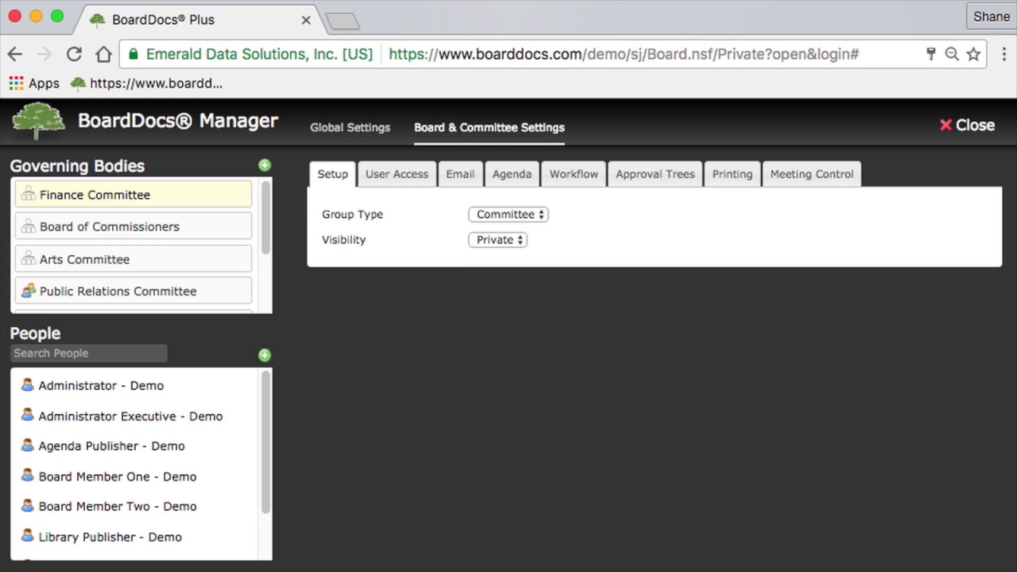
Step: Select the Board of Commissioners among the governing bodies
{"action": "left_click", "coordinate": [230, 229]}
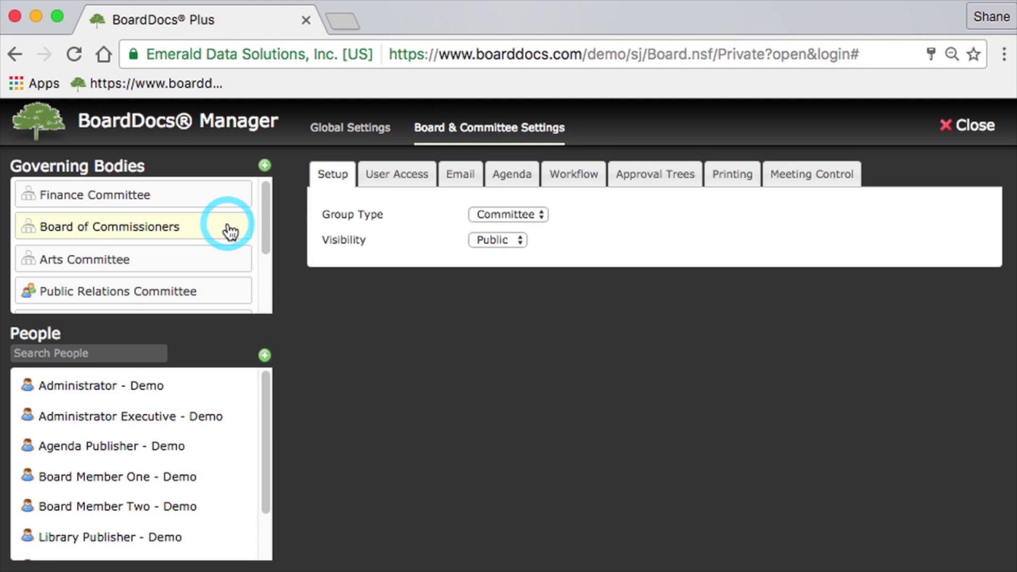